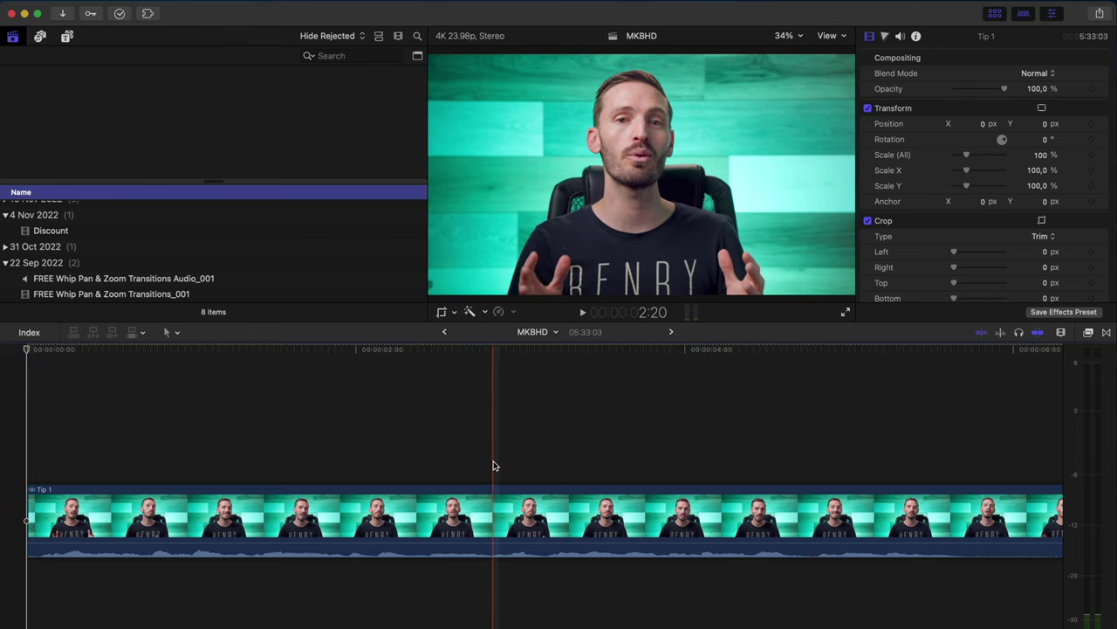
Step: Punch the clip piece right of the cut in to 130% scale and shift it upward
click(529, 515)
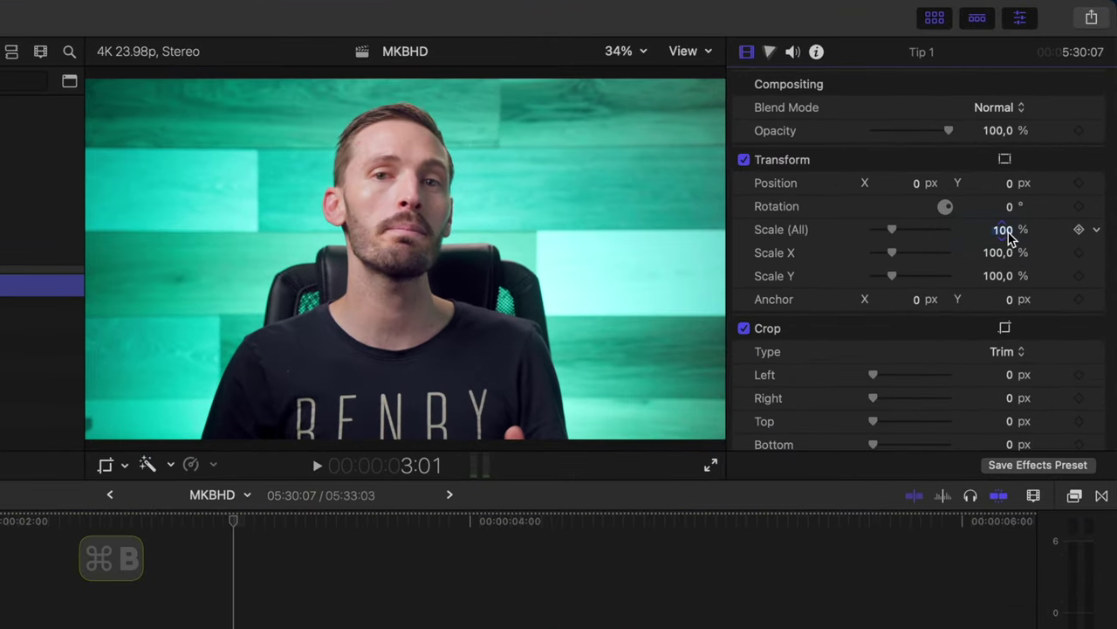
click(1016, 155)
text(13)
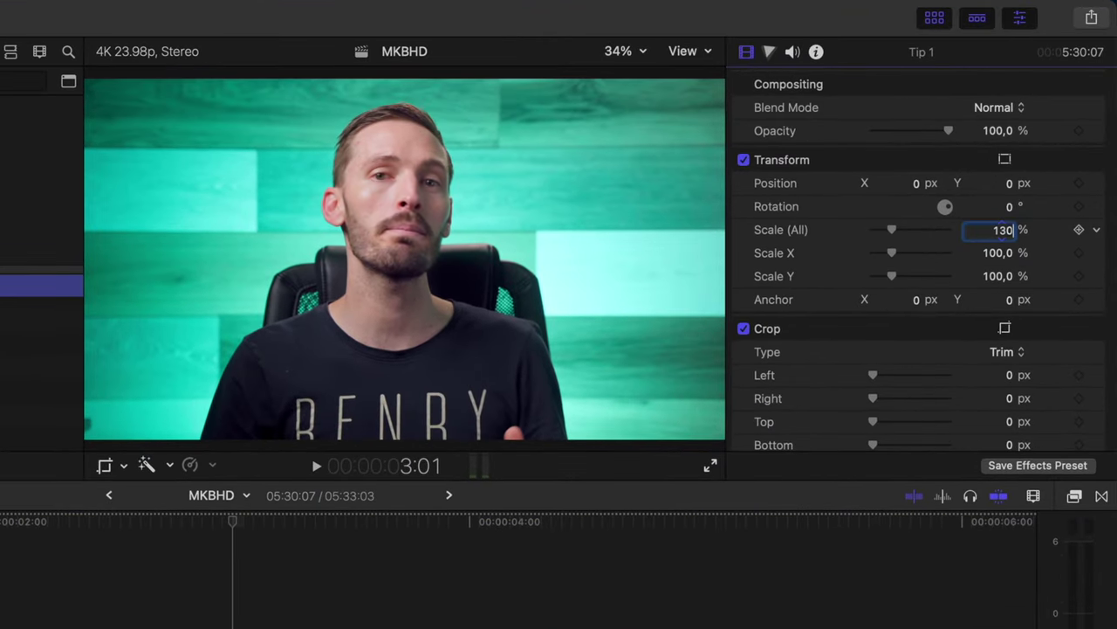
key(Return)
drag(1004, 180, 963, 242)
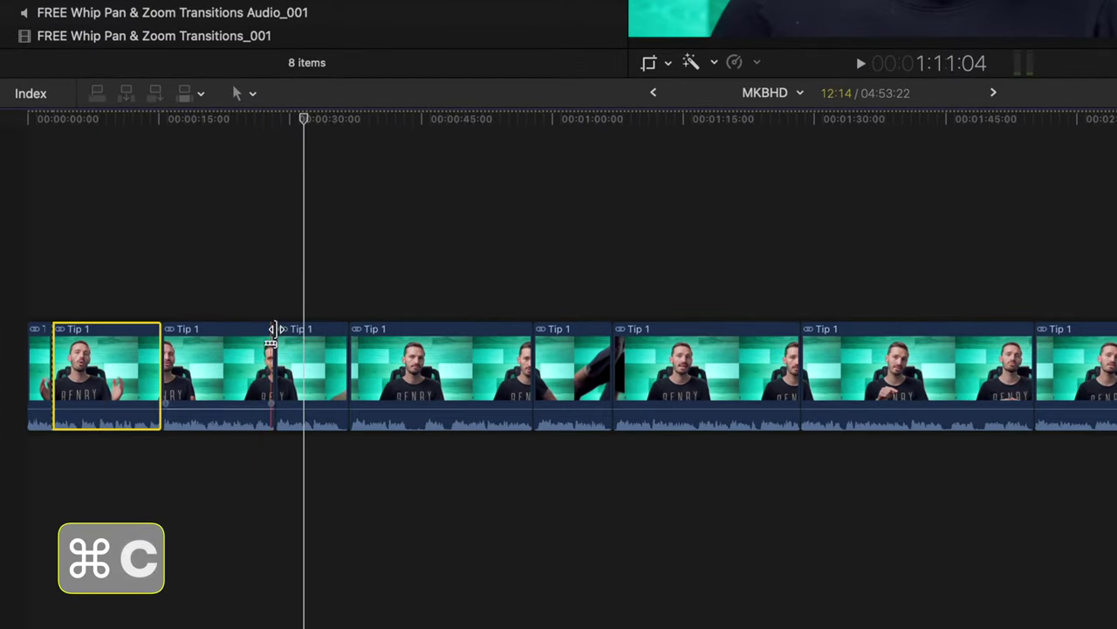
Step: Paste the copied Position and Scale attributes onto the third Tip 1 clip piece
click(323, 345)
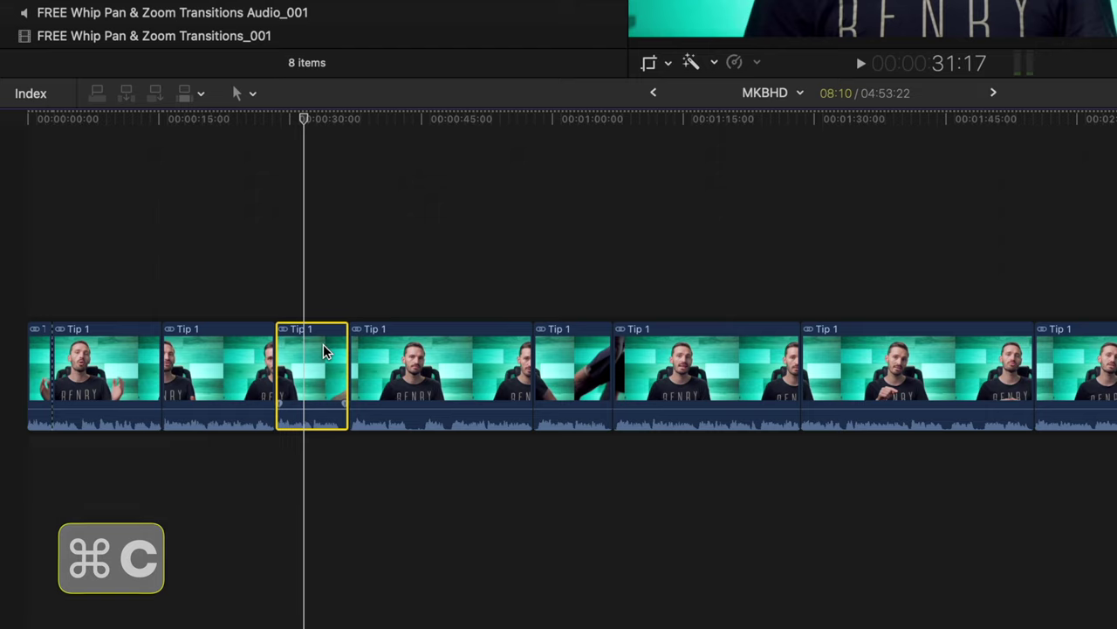
key(ctrl+shift+v)
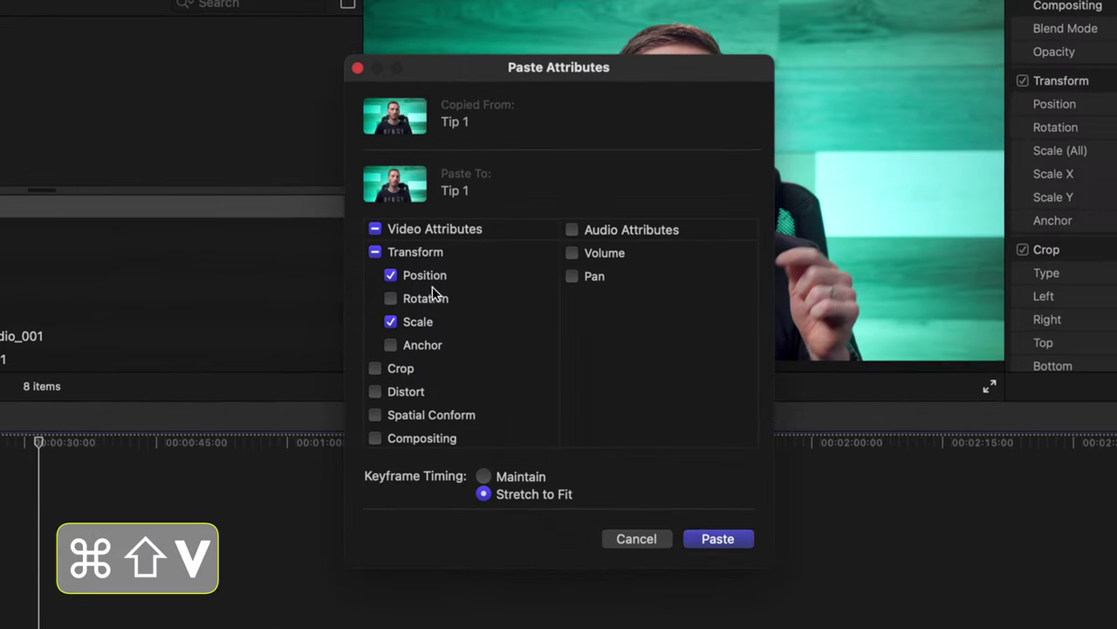
click(698, 542)
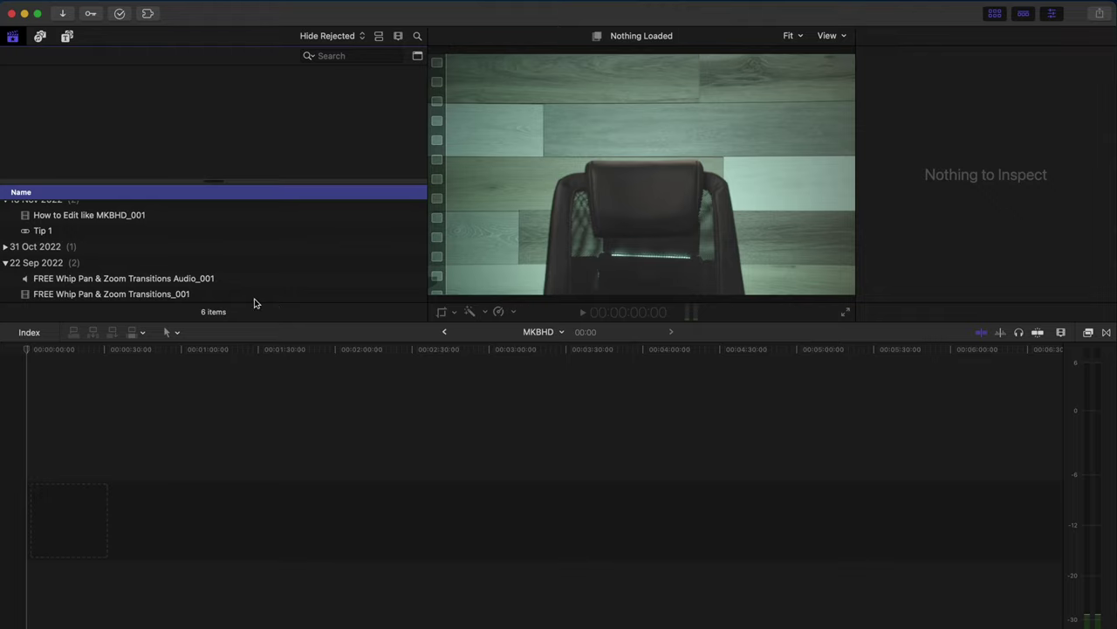
Step: Combine FREE Whip Pan & Zoom Transitions_001 and How to Edit like MKBHD_001 into multicam 'Talking Head'
click(205, 300)
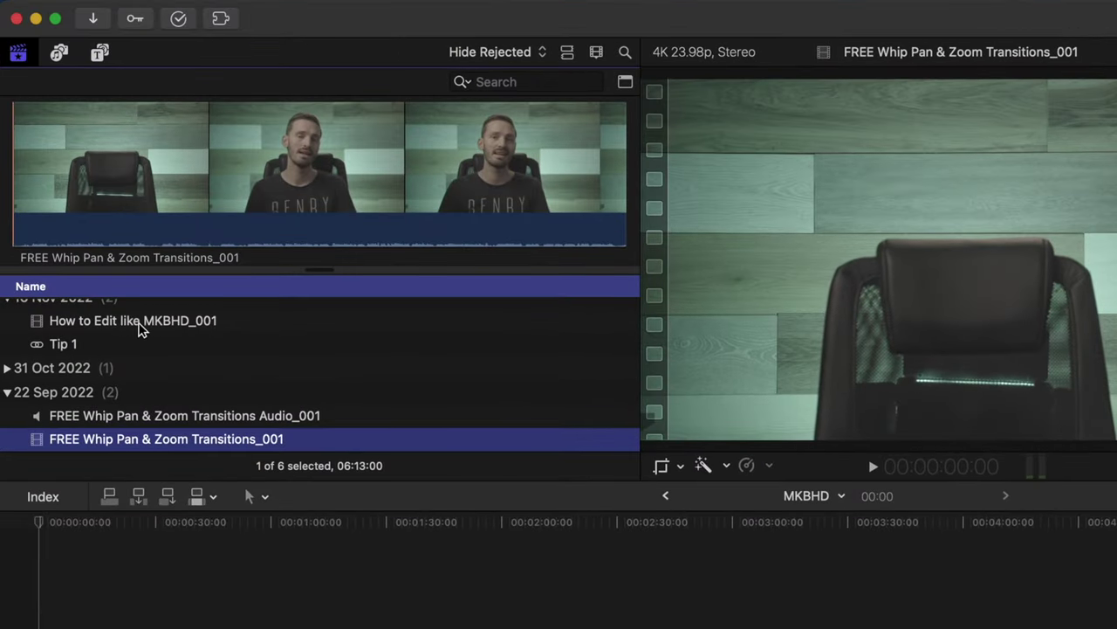
super+click(140, 321)
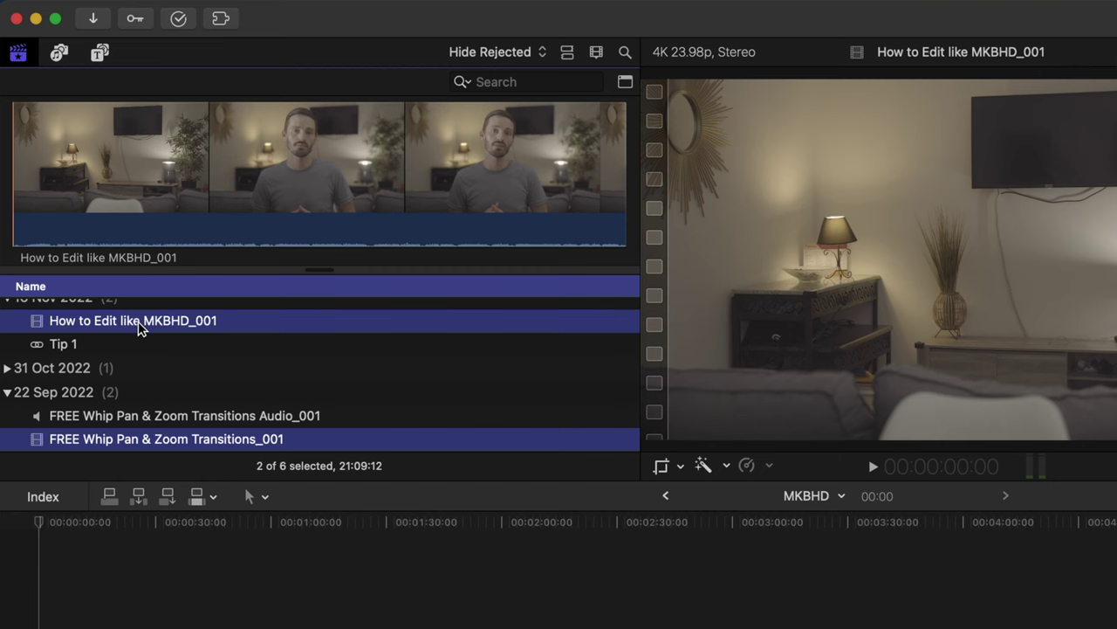
right_click(140, 324)
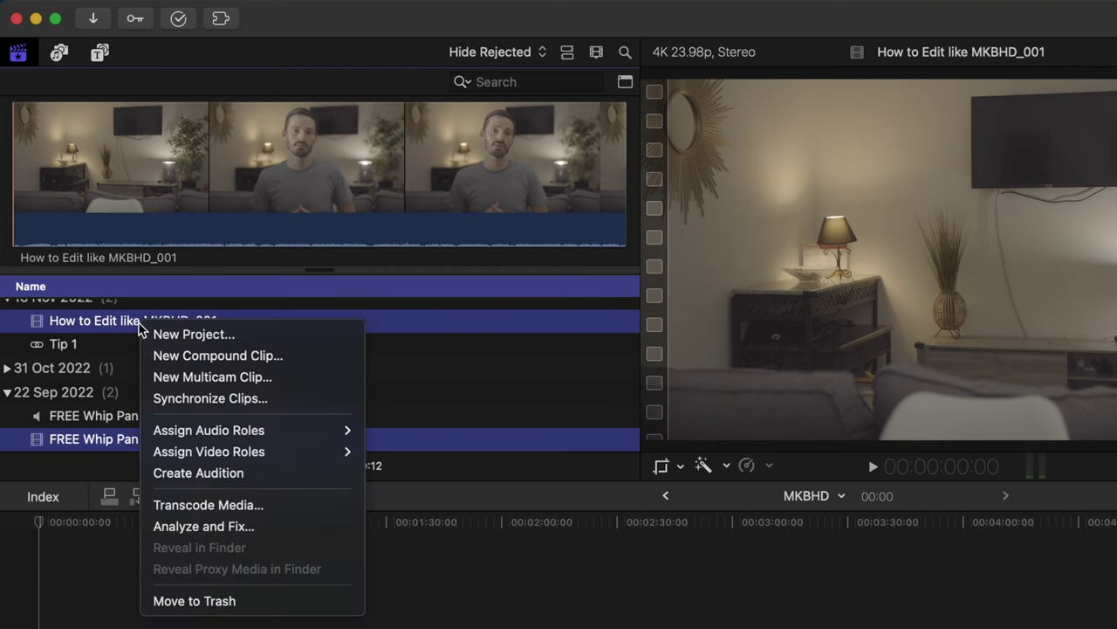
click(332, 379)
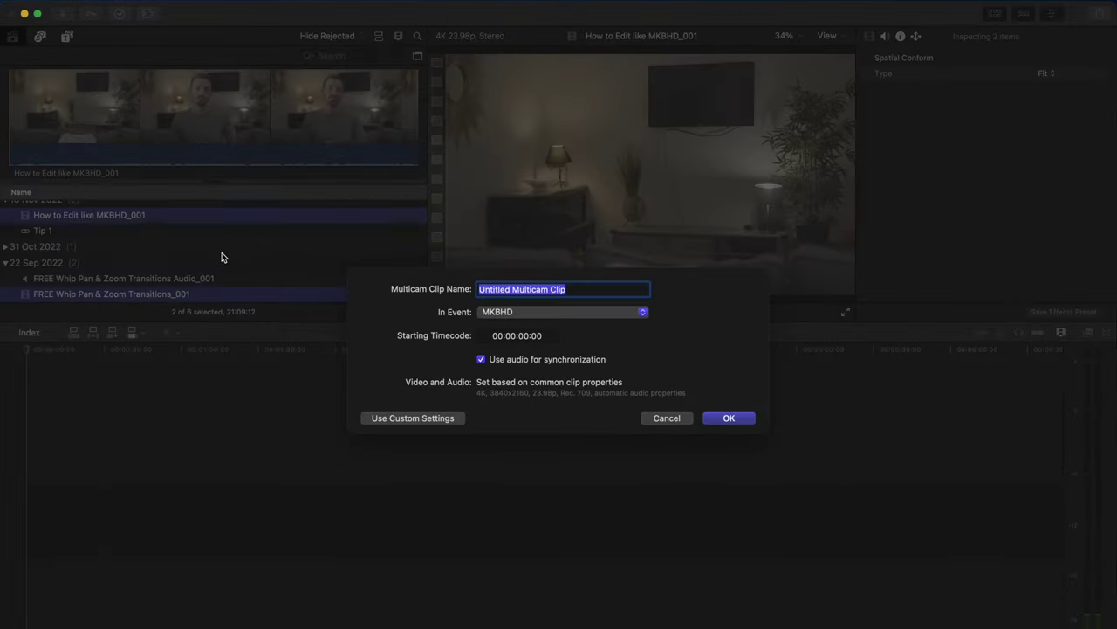
key(Return)
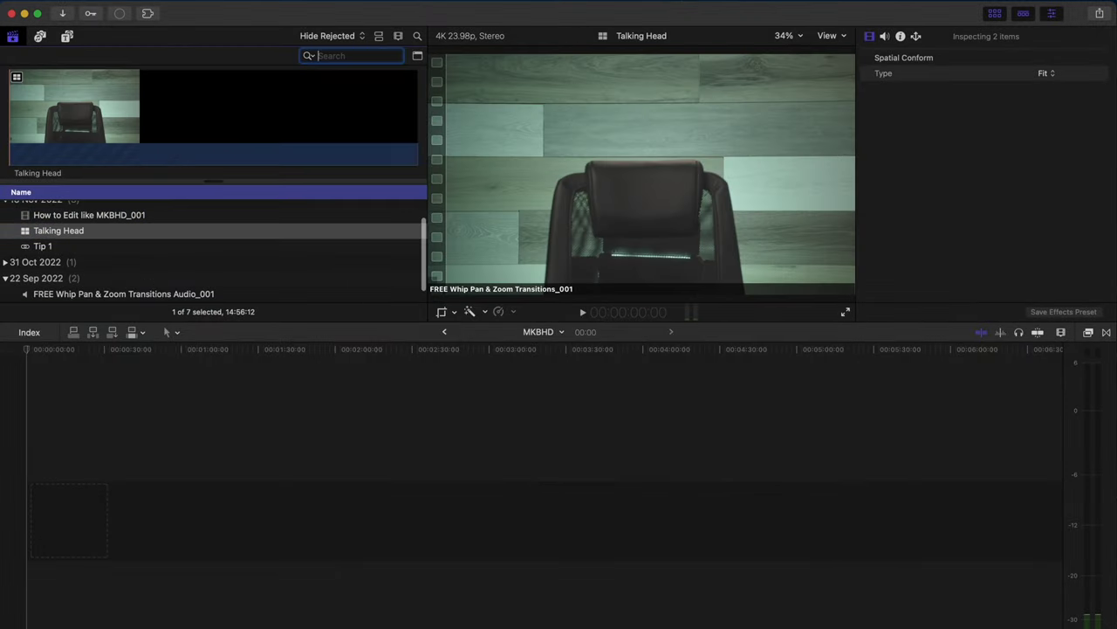
Step: Add the Talking Head multicam to the timeline and paste a clip copy into the MKBHD angle
drag(43, 231, 49, 508)
double_click(50, 508)
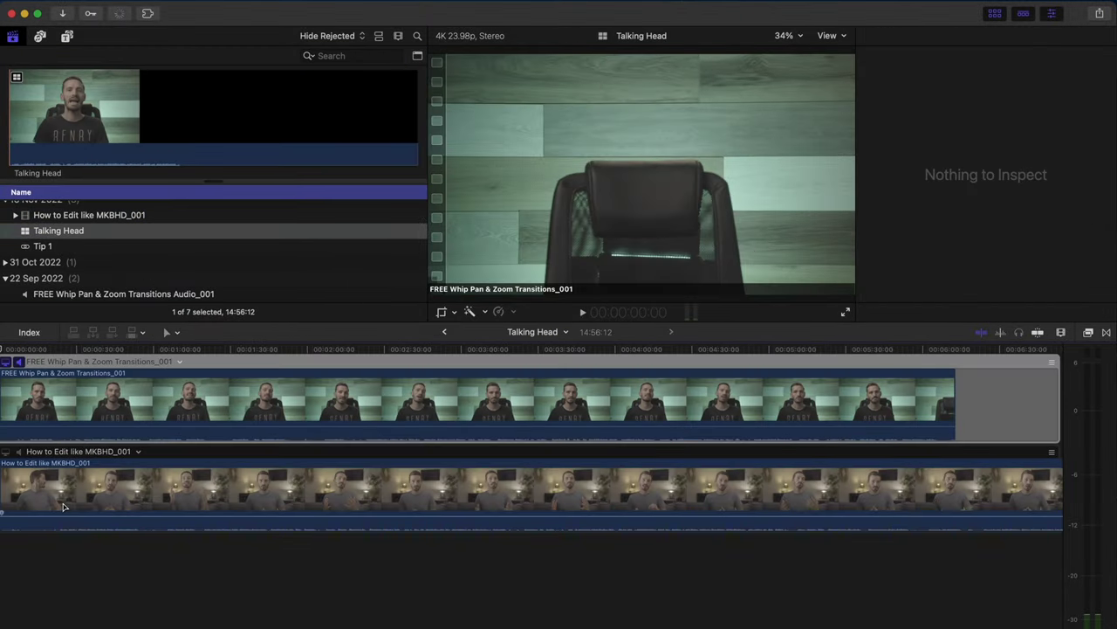
key(Delete)
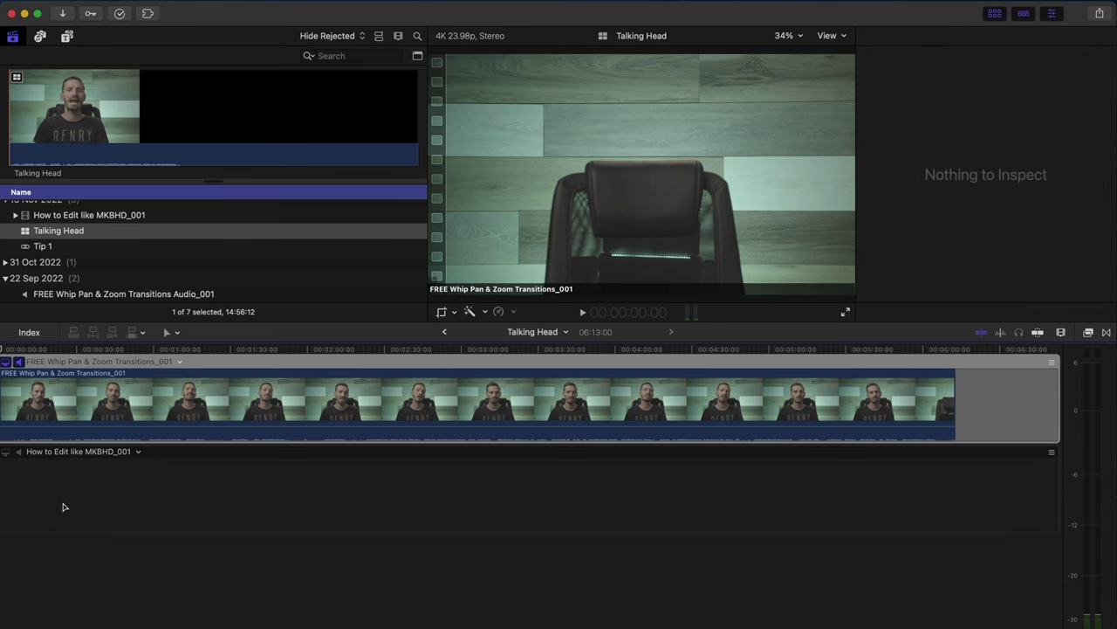
click(86, 408)
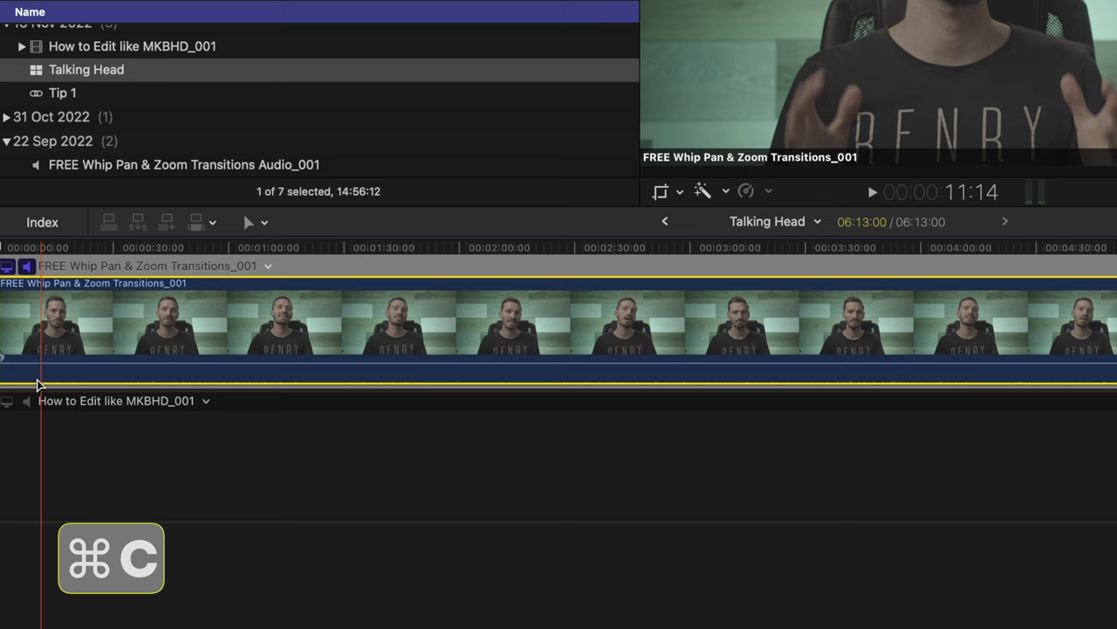
click(8, 402)
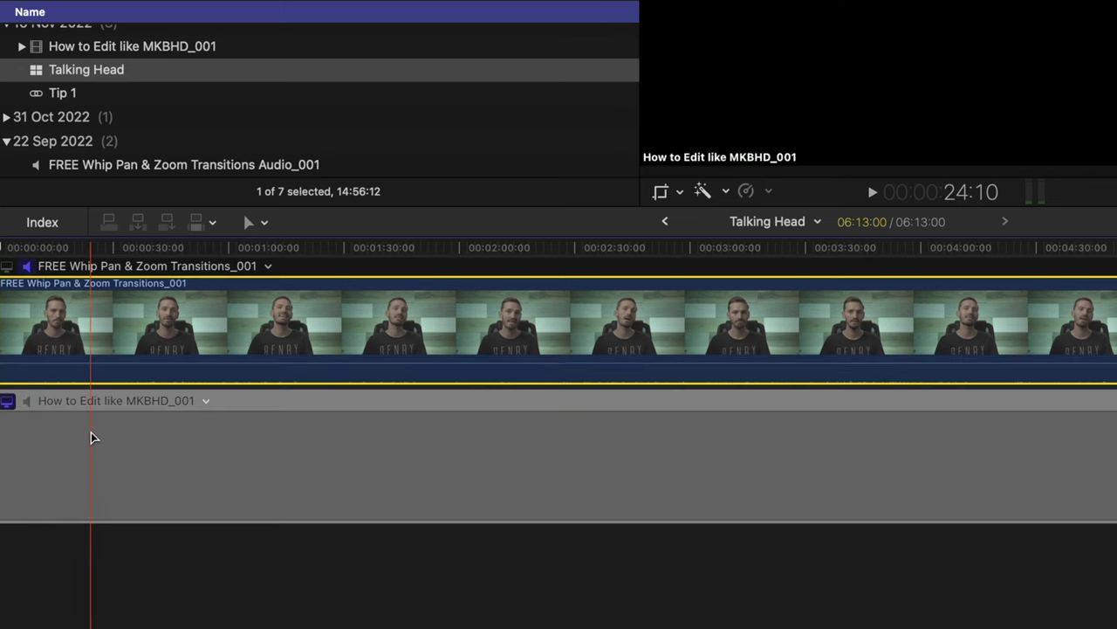
key(super+v)
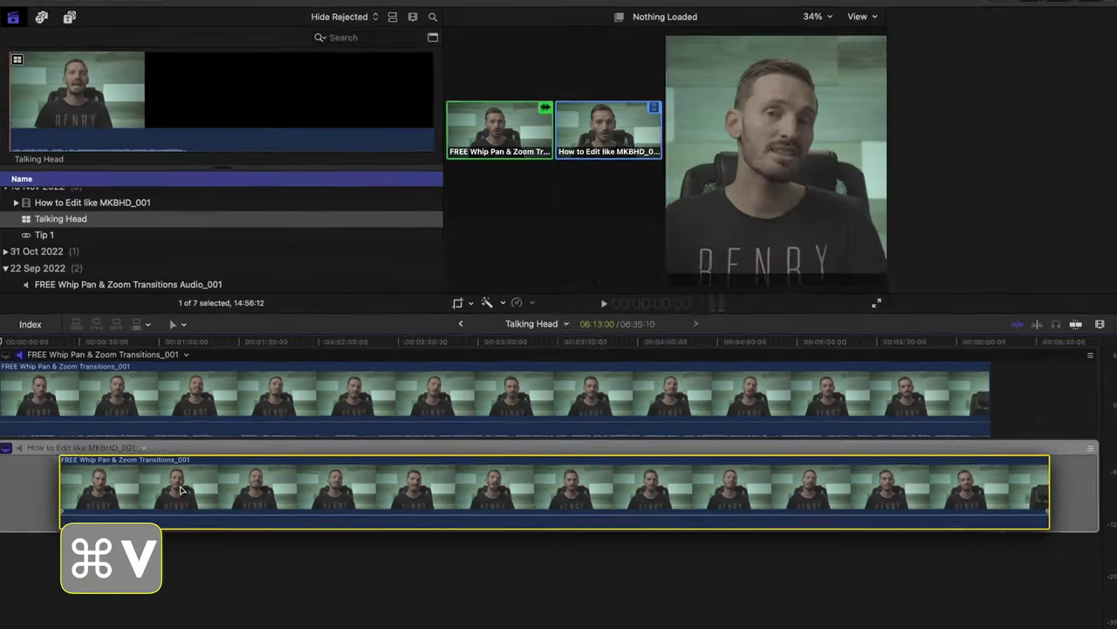
key(super+4)
Step: Punch the pasted angle clip in to 130% scale at Y −119 px, then return to MKBHD
click(220, 341)
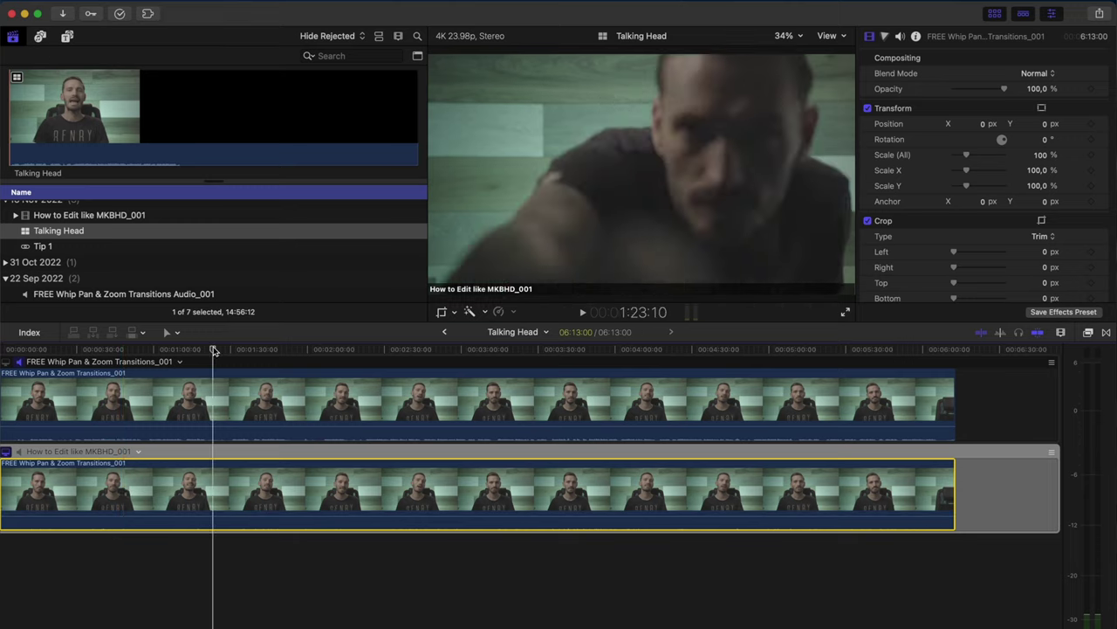
click(251, 350)
click(1039, 155)
text(130)
key(Return)
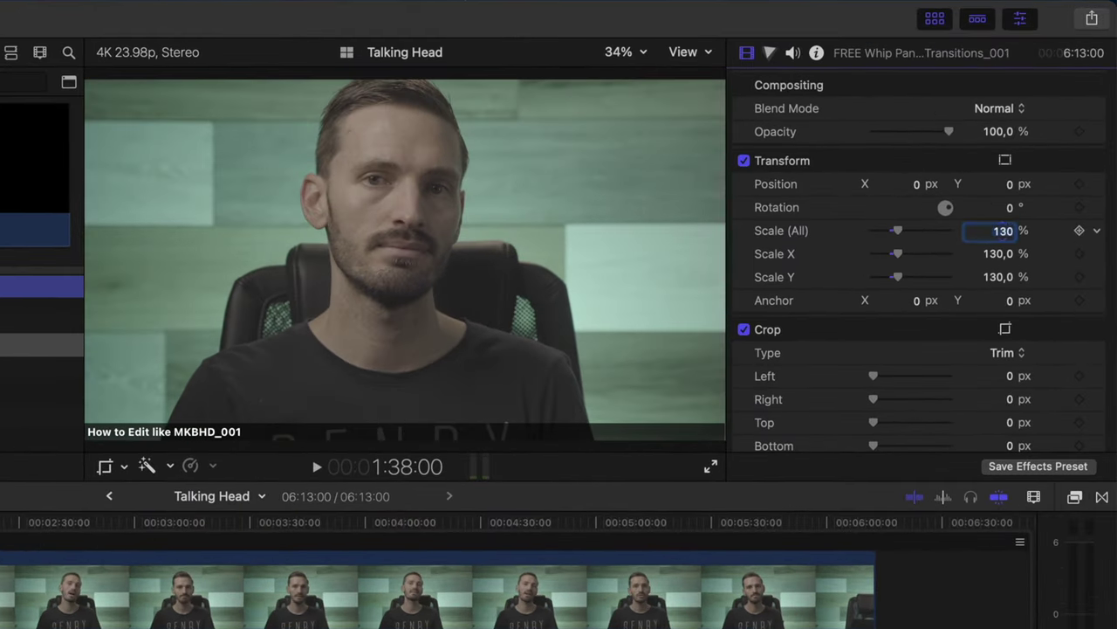
drag(998, 183, 960, 183)
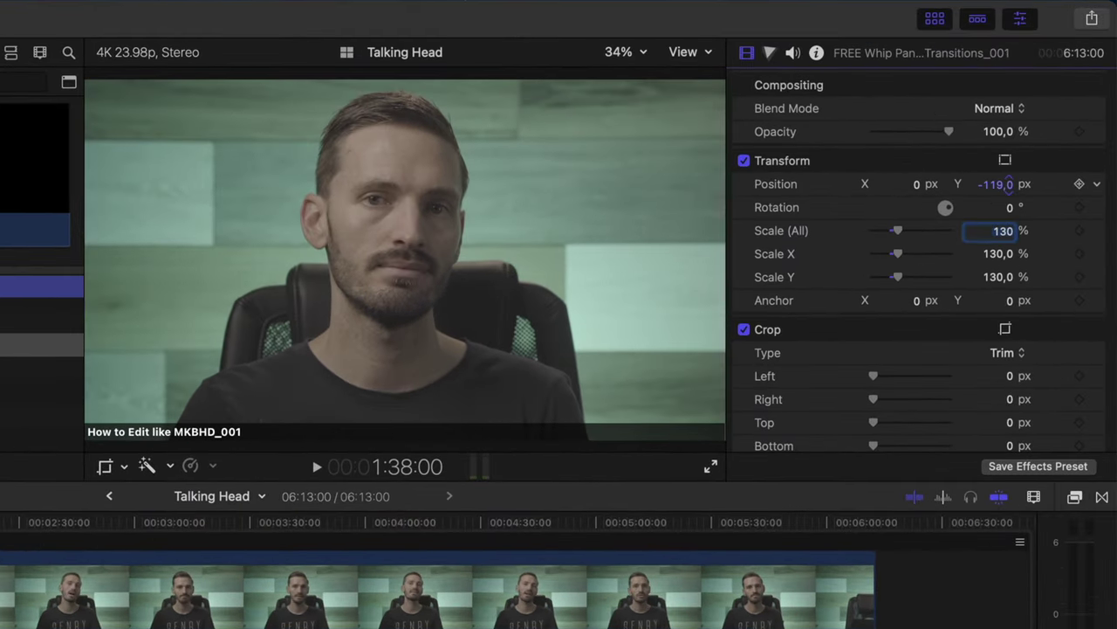
click(106, 497)
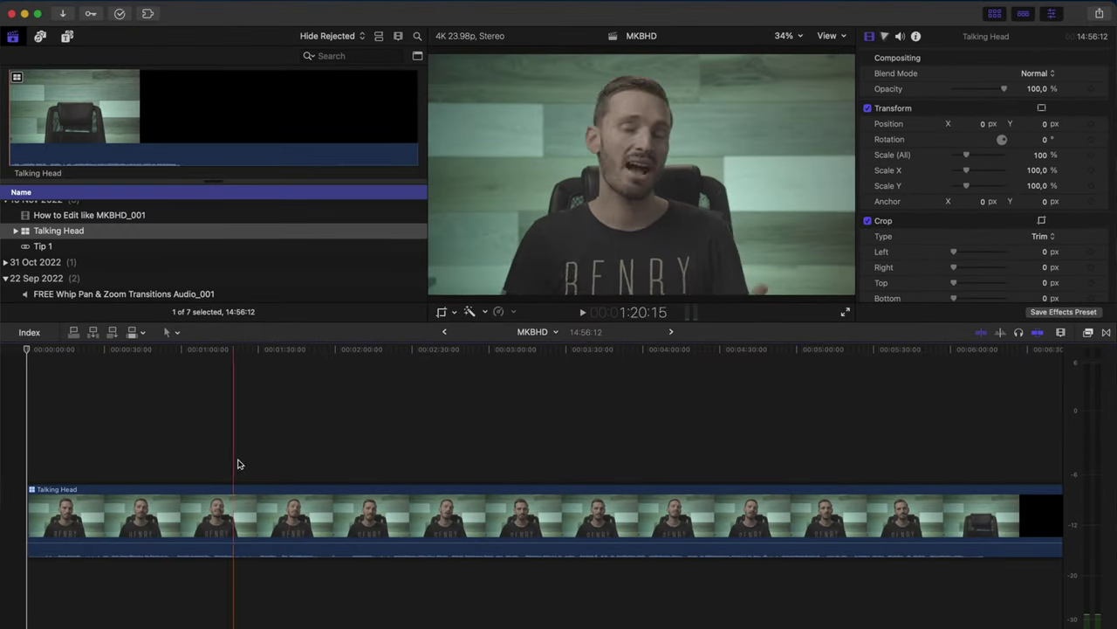
Step: Blade the Talking Head clip at two successive points along the timeline
key(super+b)
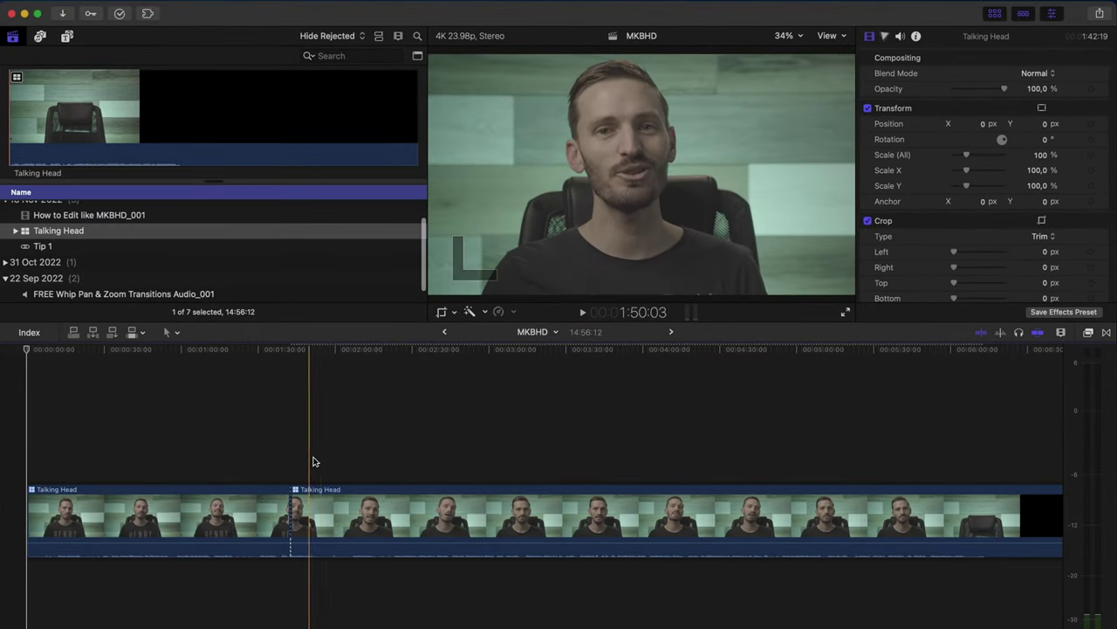
key(super+b)
key(super+b)
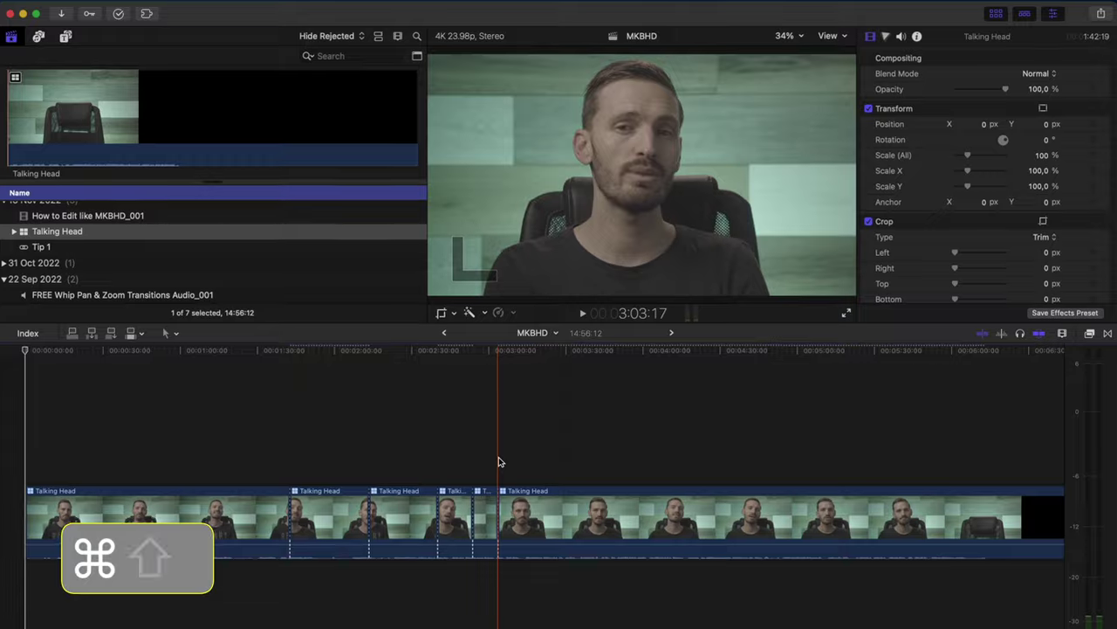
Step: Use the Command-Shift-7 shortcut while continuing to cut the Talking Head multicam clip
key(super+shift+7)
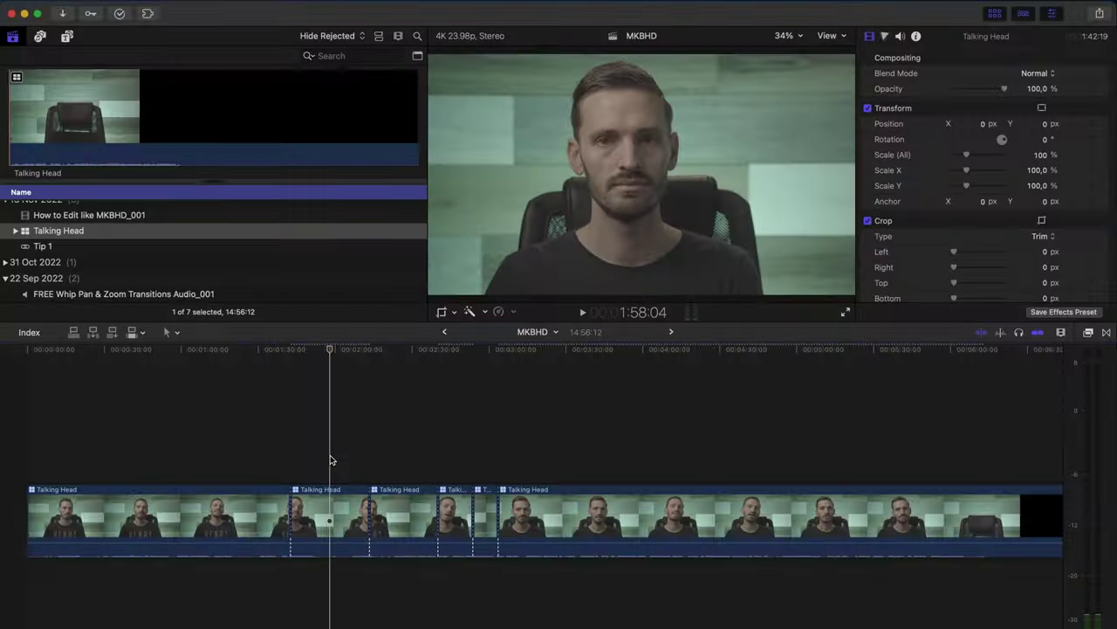
Step: Reduce the zoomed Talking Head angle to 115% scale and go back to the MKBHD project
double_click(330, 514)
text(115)
key(Return)
click(444, 332)
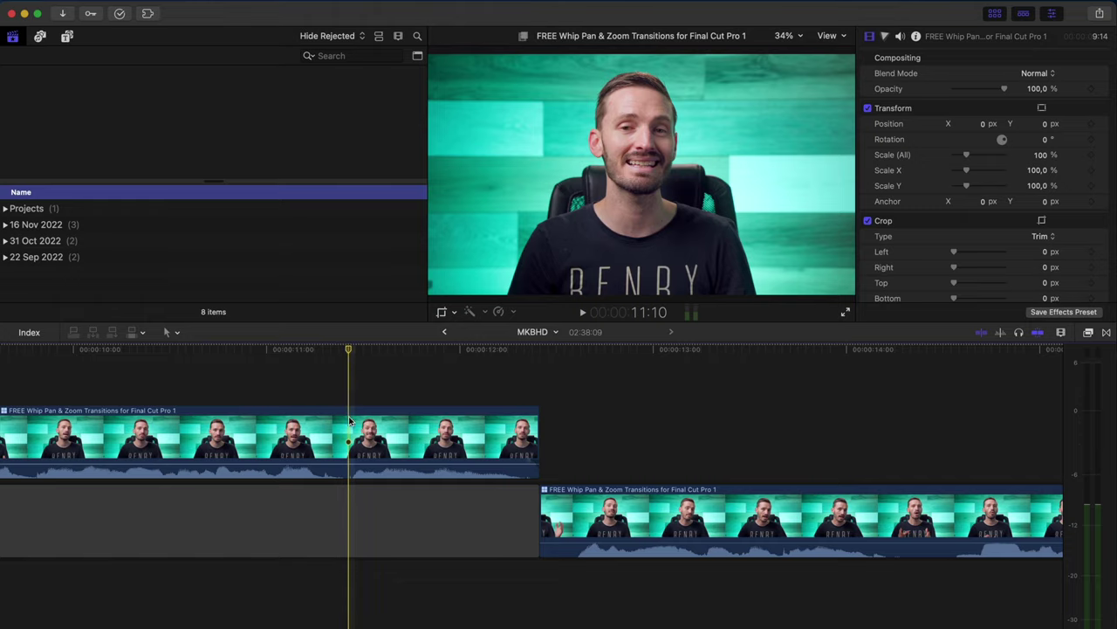
Step: Move the upper clip 8 seconds later and deselect it
drag(355, 426, 421, 425)
click(409, 390)
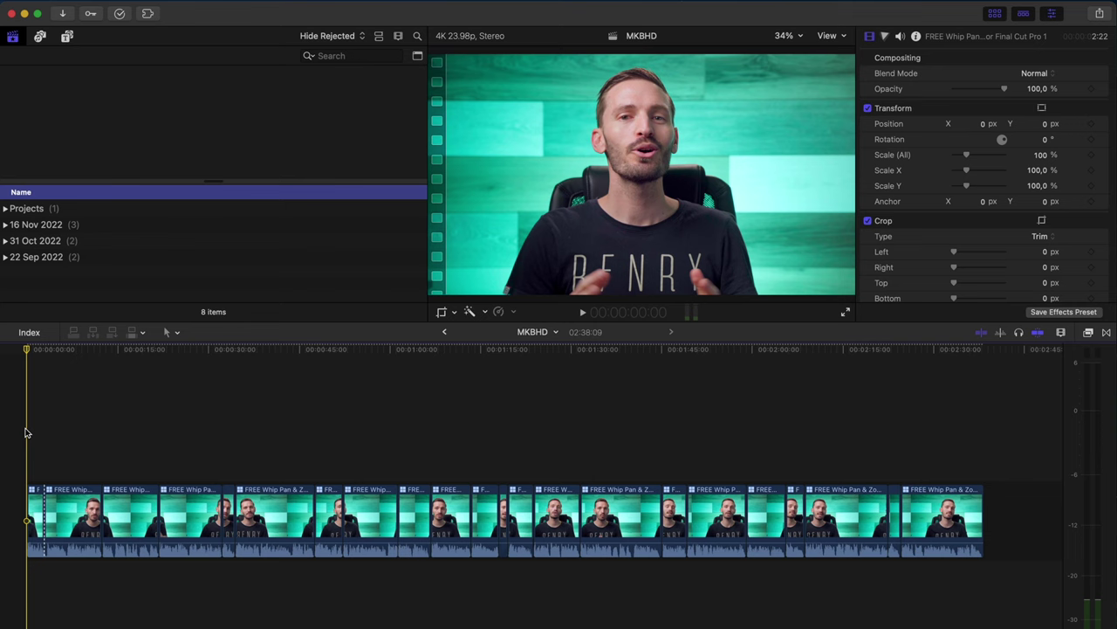
Step: Select all timeline clips and expand their audio beneath the video
drag(967, 458, 26, 515)
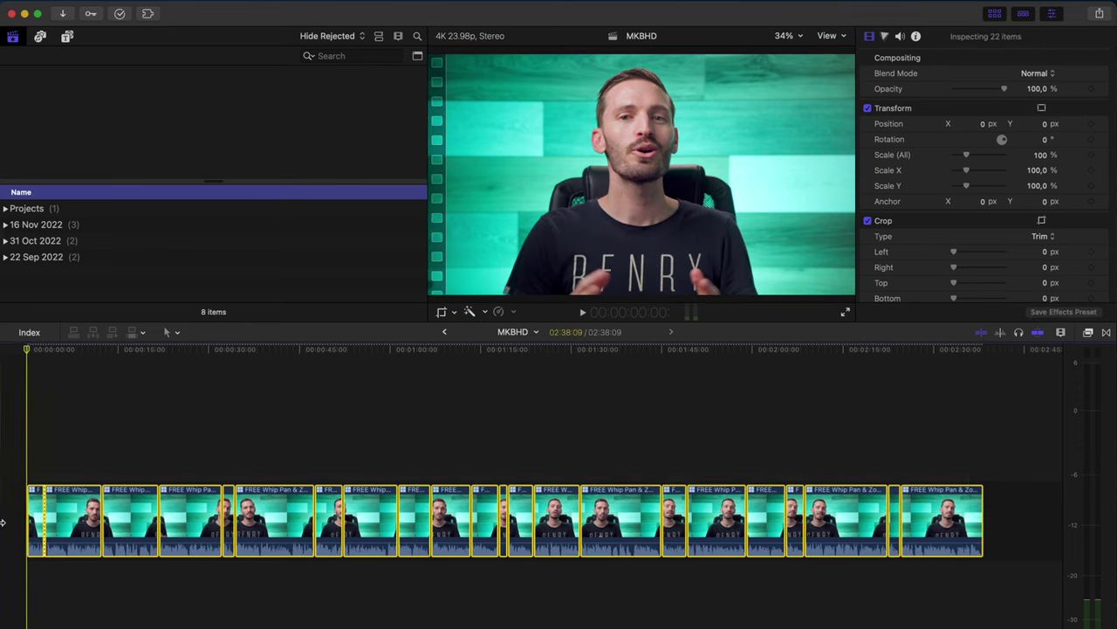
key(ctrl+s)
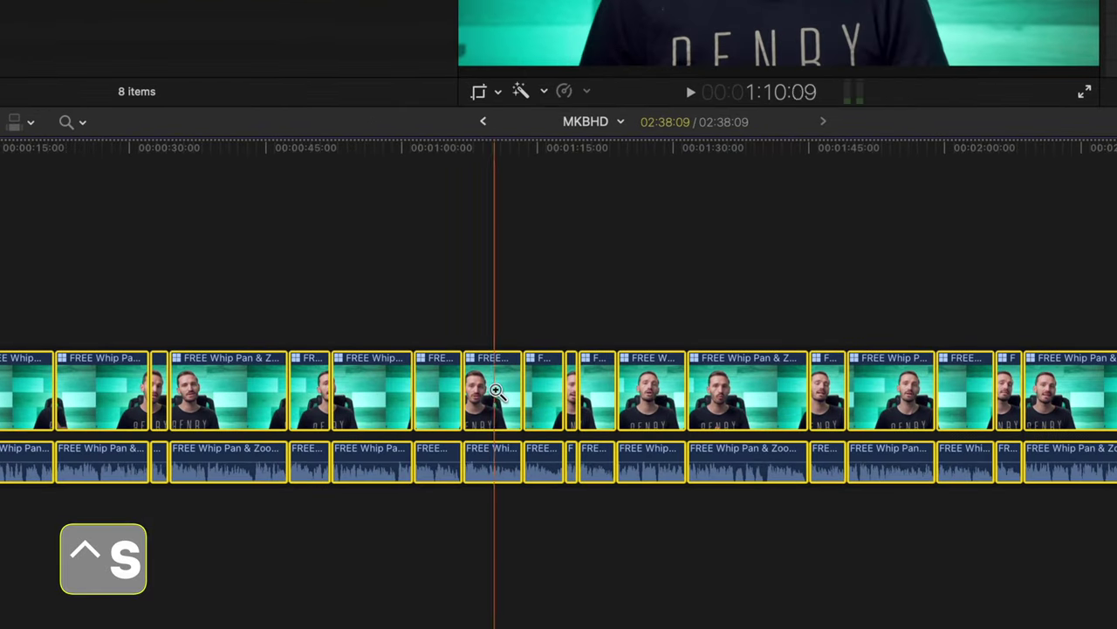
scroll(646, 393, up, 5)
click(353, 253)
Step: With the Trim tool, roll the first edit point later and nudge the clip 2–3 edit later
click(81, 123)
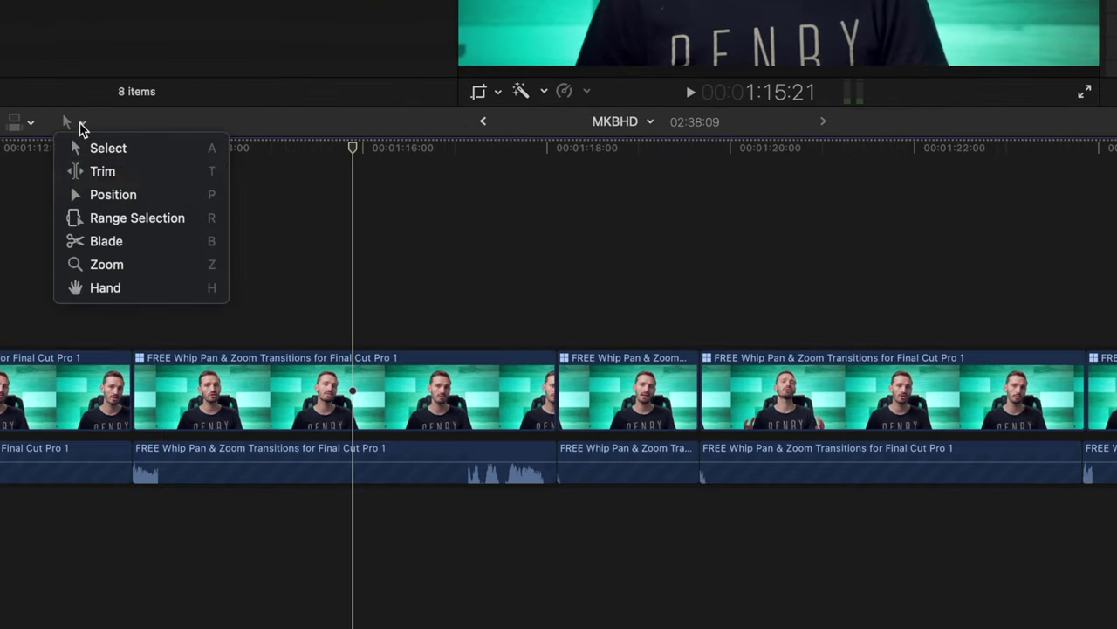
click(166, 184)
drag(559, 380, 573, 377)
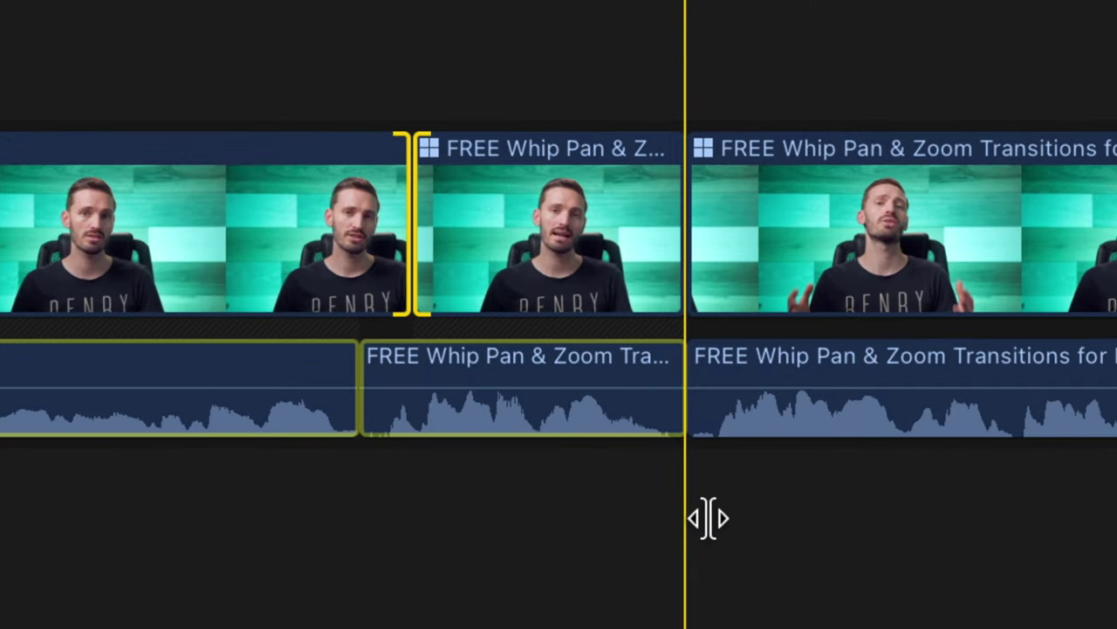
click(691, 272)
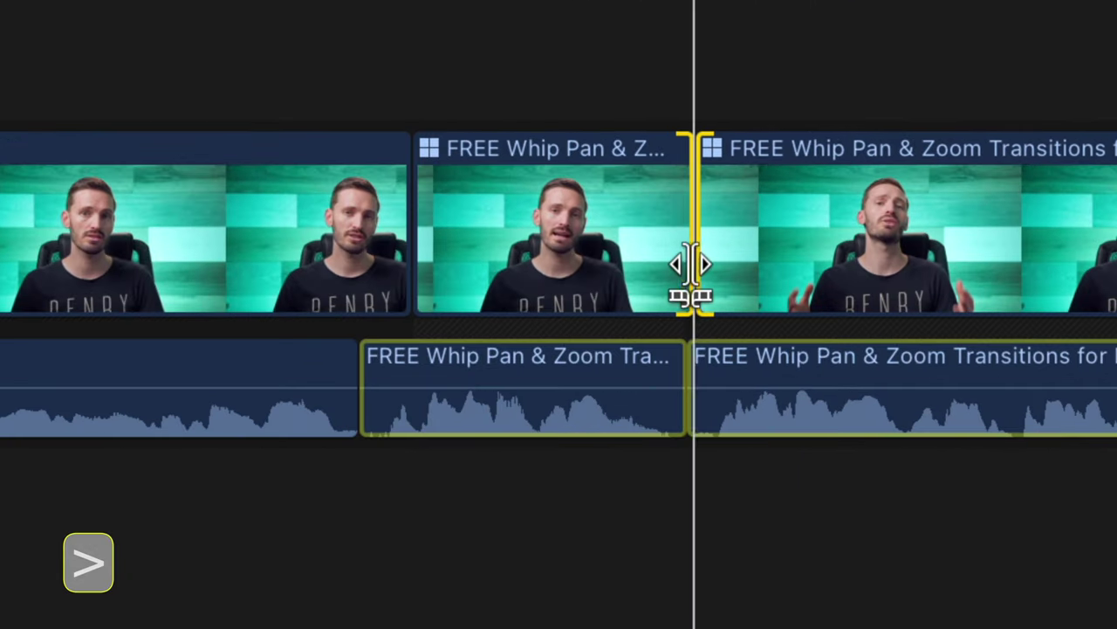
key(period)
key(period)
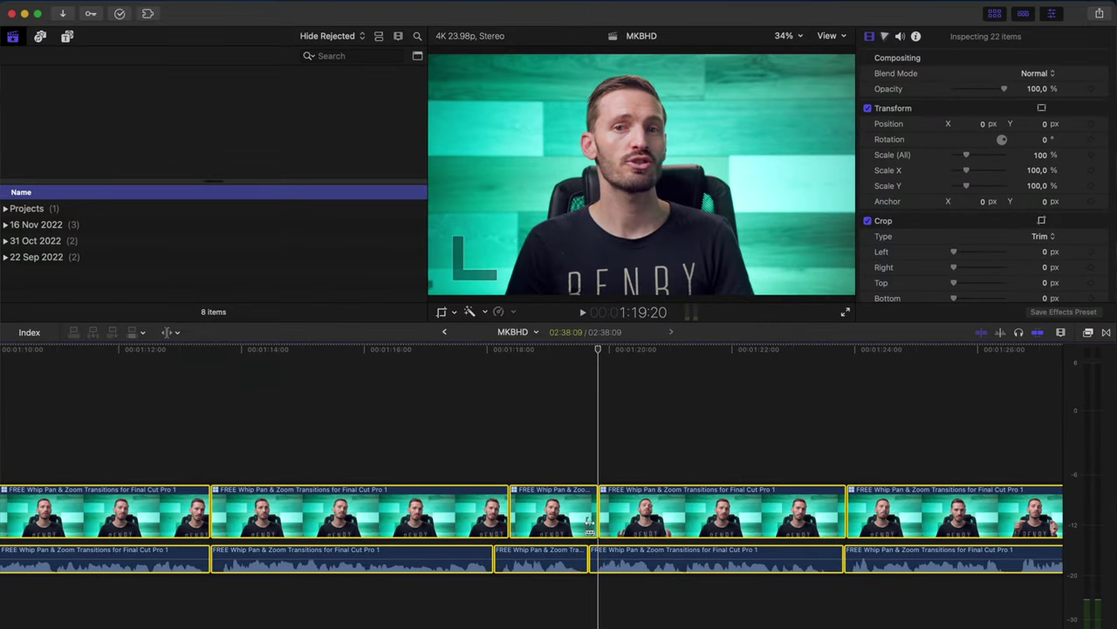
Step: Add audio crossfades at the edits, then collapse the expanded audio of all clips
key(ctrl+t)
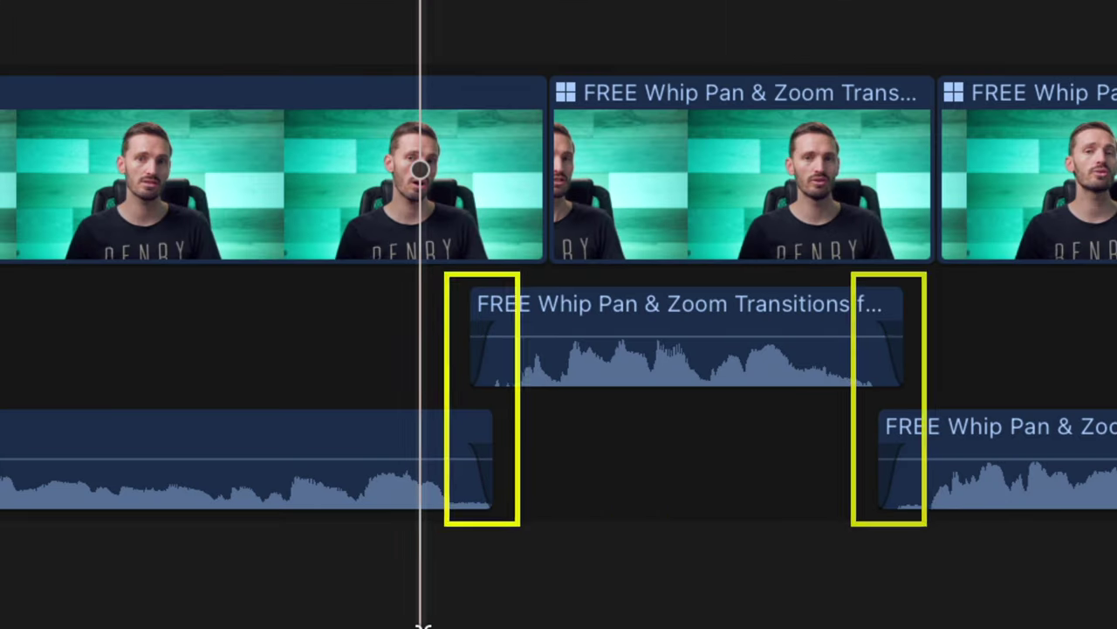
key(super+a)
key(ctrl+s)
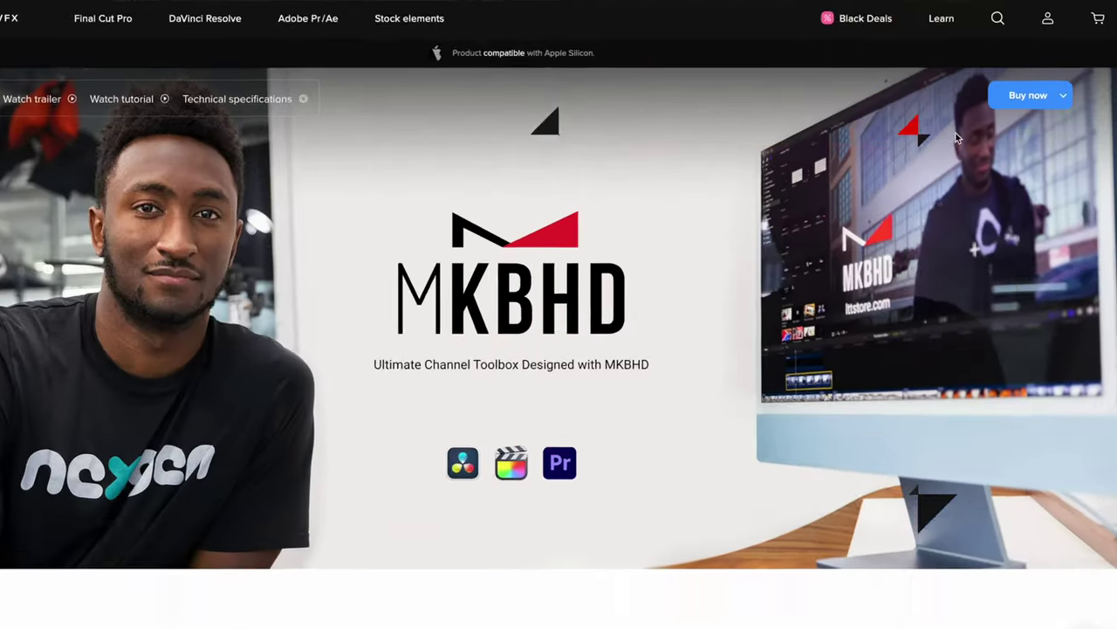
Step: Choose the $99 mKBHD FCP pack and apply promo code BLACK30 for a $69.30 total
click(1018, 93)
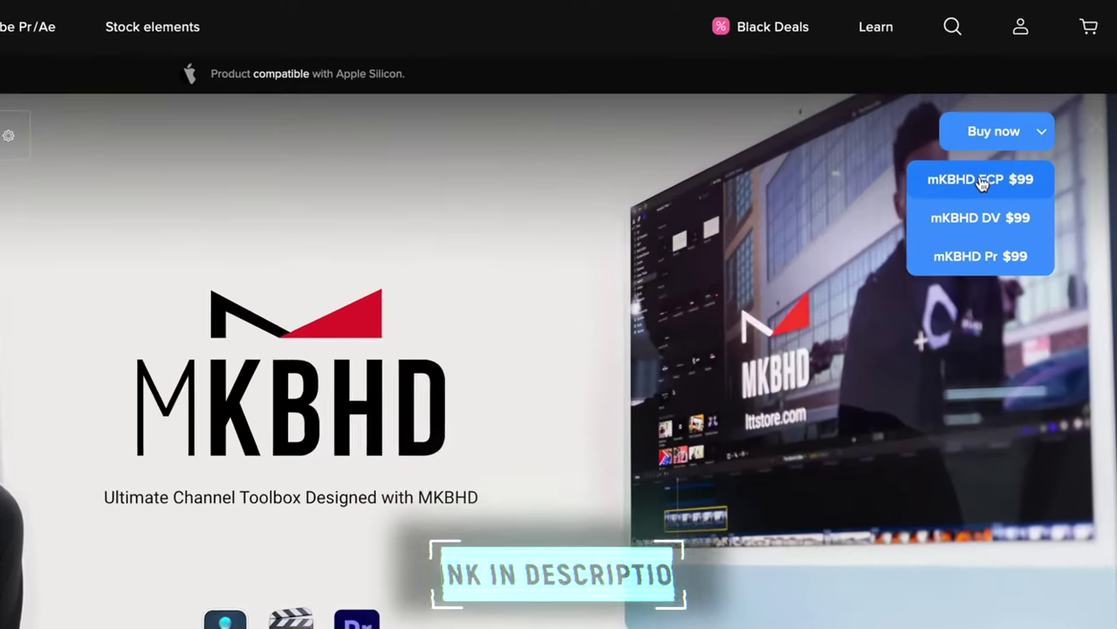
click(980, 180)
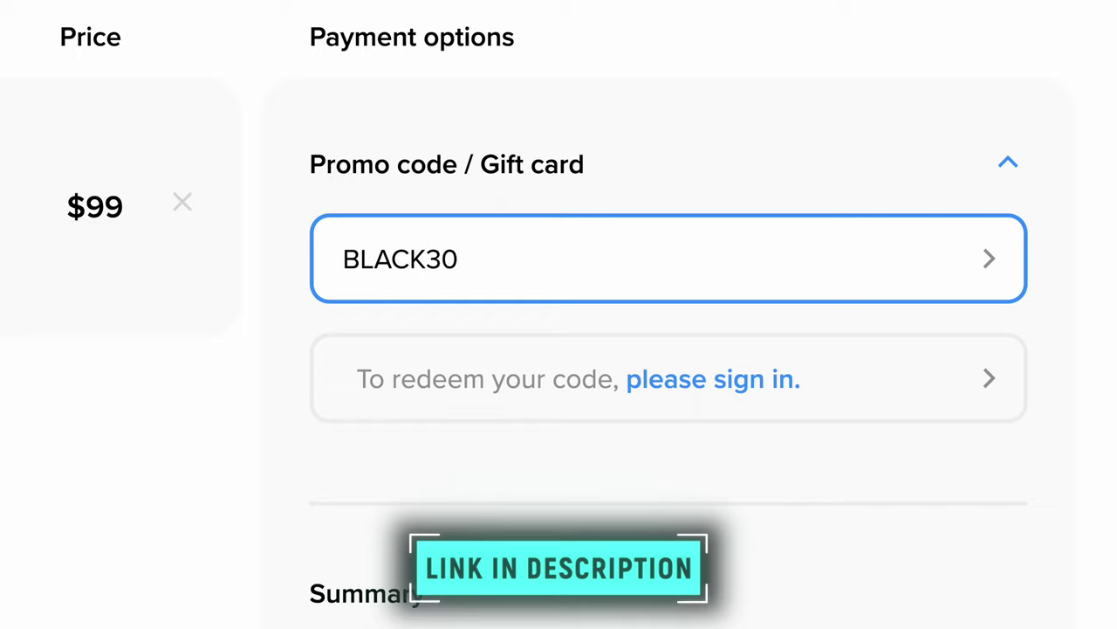
key(Return)
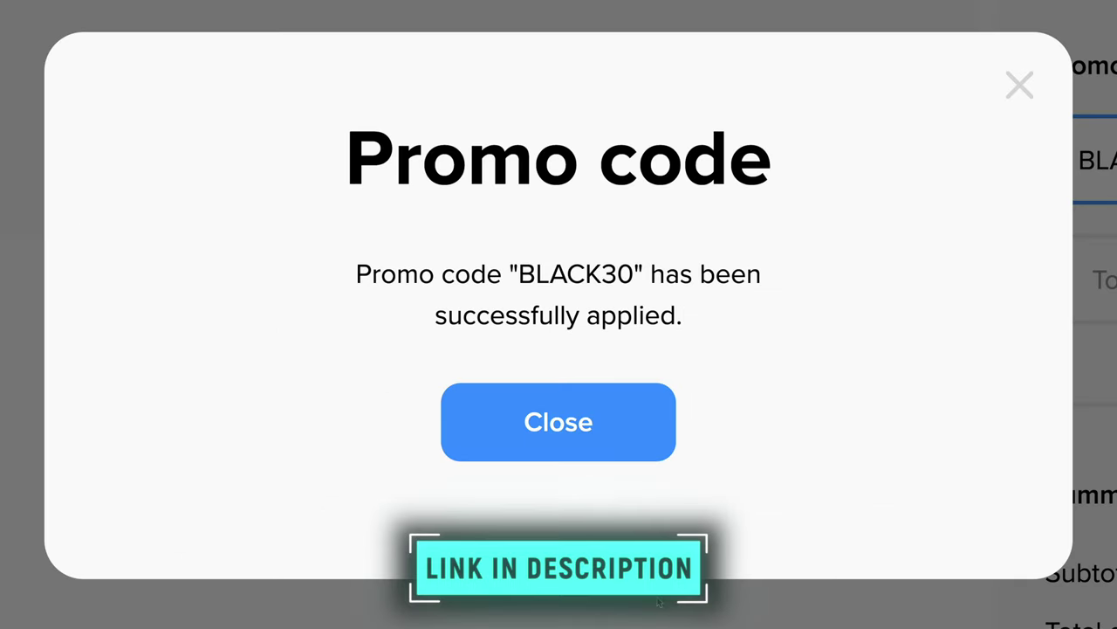